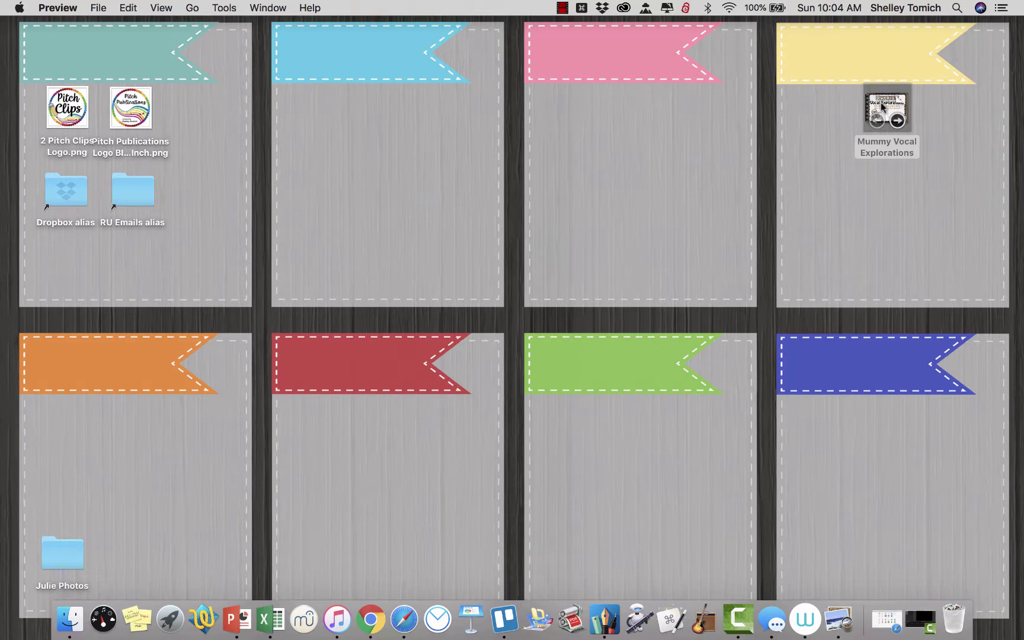
# Step: Examine whether the mummy and toilet paper images on page 1 of the Mummy Vocal Explorations PDF can be selected and copied
pyautogui.doubleClick(880, 101)
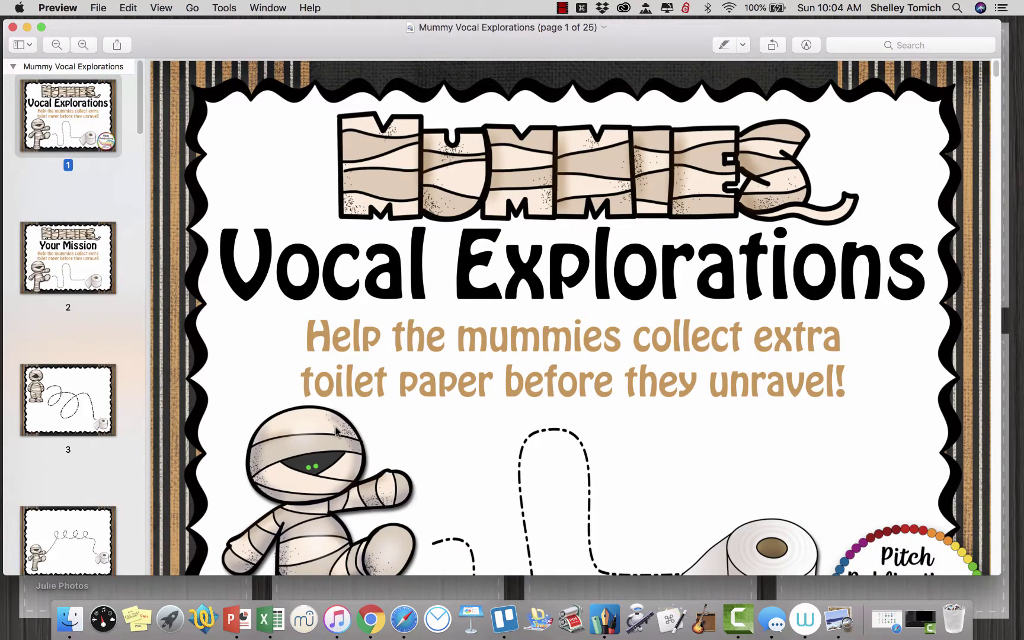
pyautogui.click(305, 442)
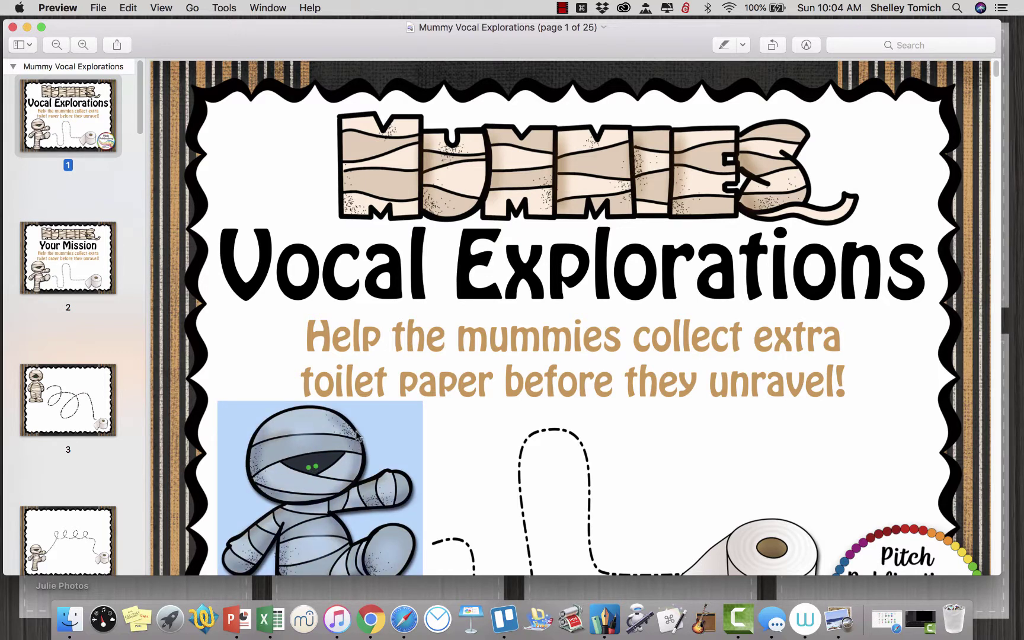
pyautogui.scroll(-3, 367, 402)
pyautogui.scroll(-3, 369, 402)
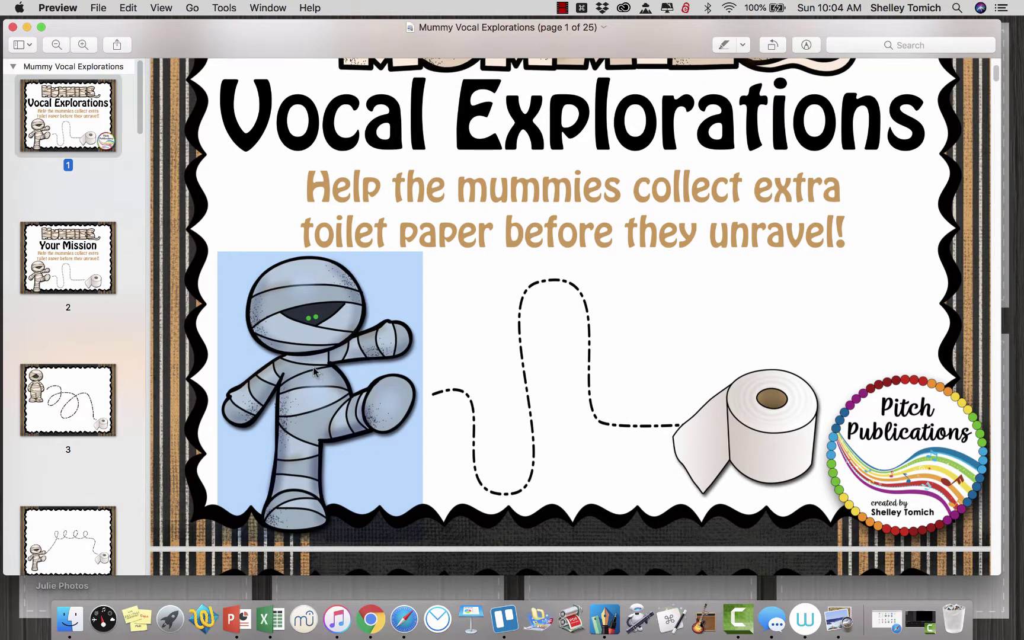
pyautogui.rightClick(333, 313)
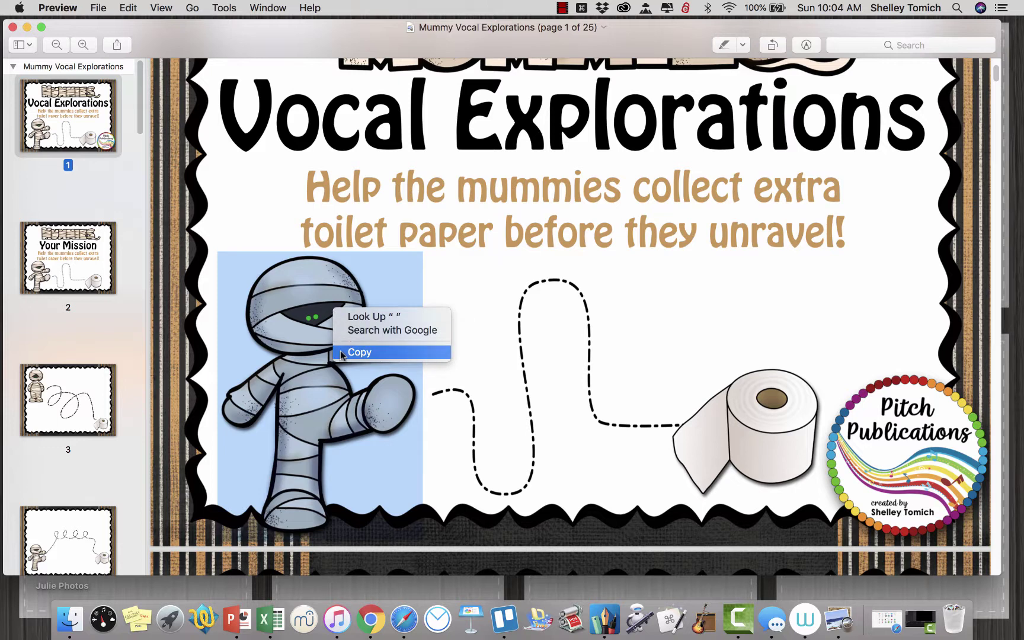
pyautogui.click(474, 251)
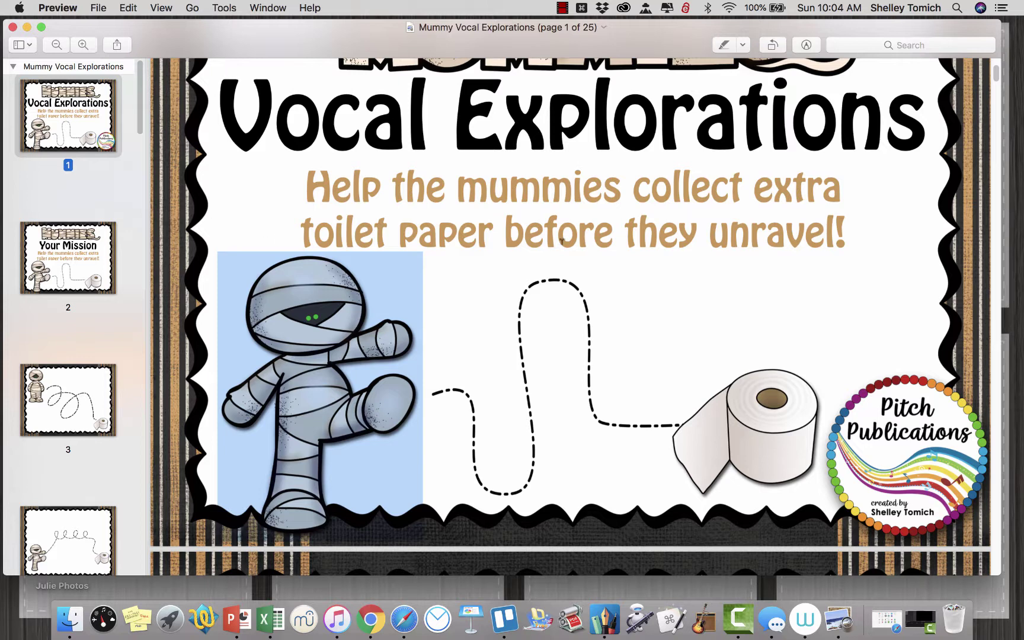
pyautogui.click(765, 411)
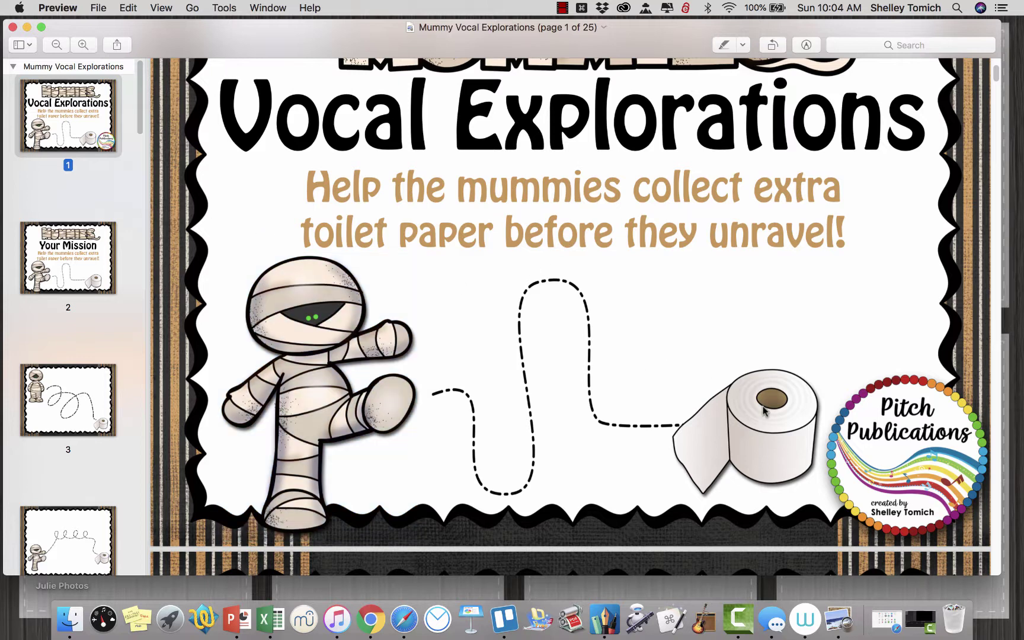
pyautogui.click(764, 436)
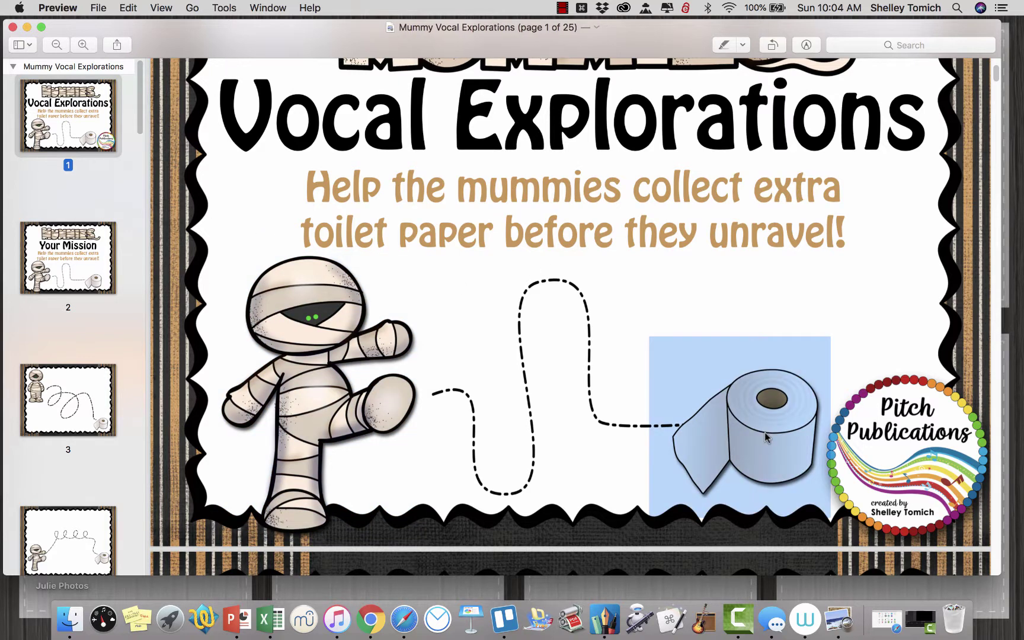
pyautogui.click(688, 201)
pyautogui.click(13, 27)
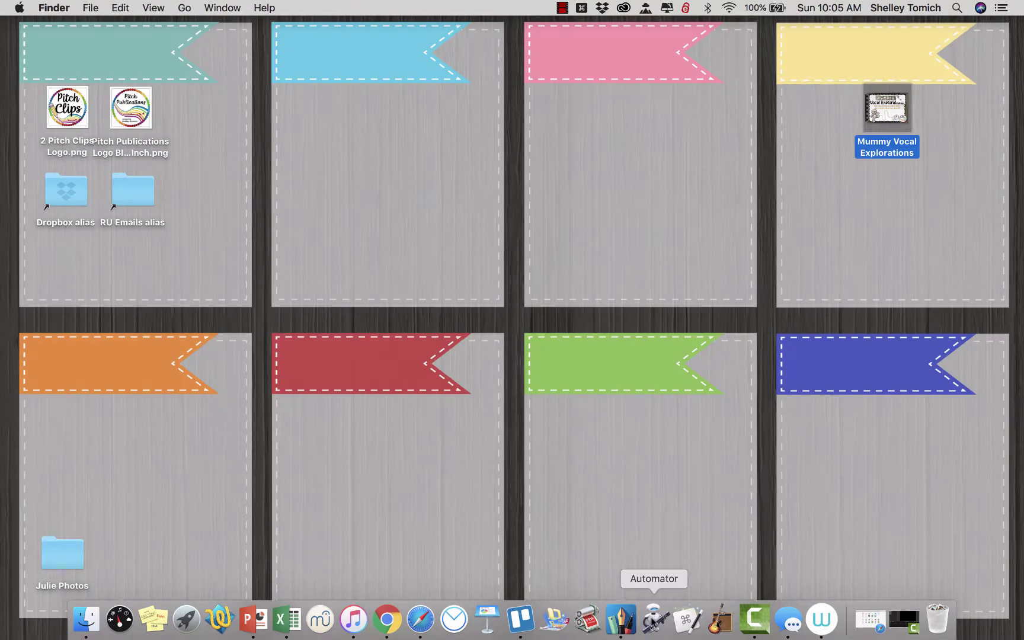
# Step: Switch to Automator and create a new document of type Workflow
pyautogui.click(653, 620)
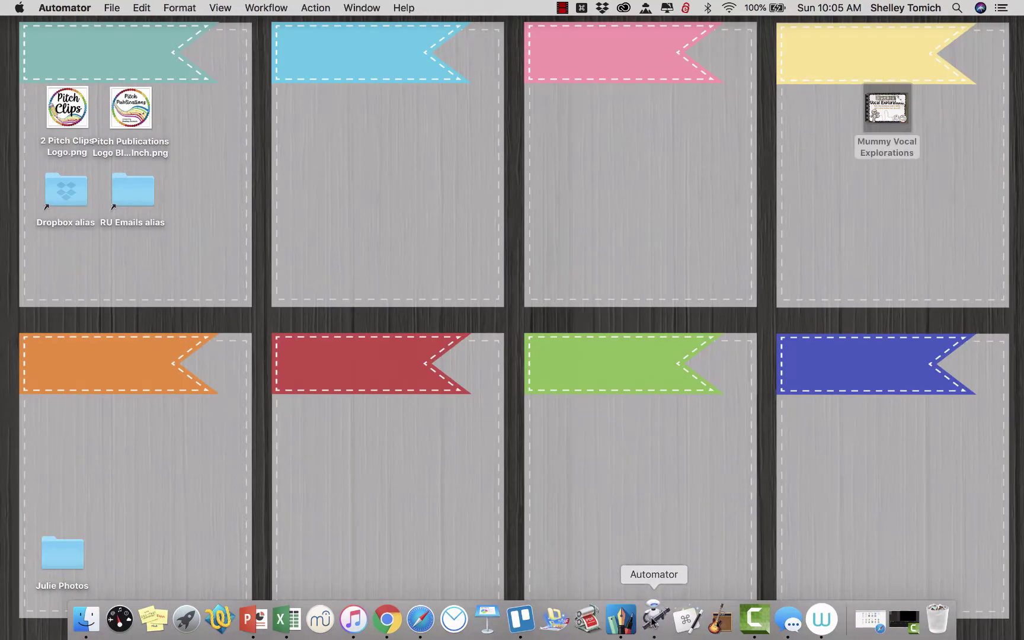
pyautogui.click(302, 389)
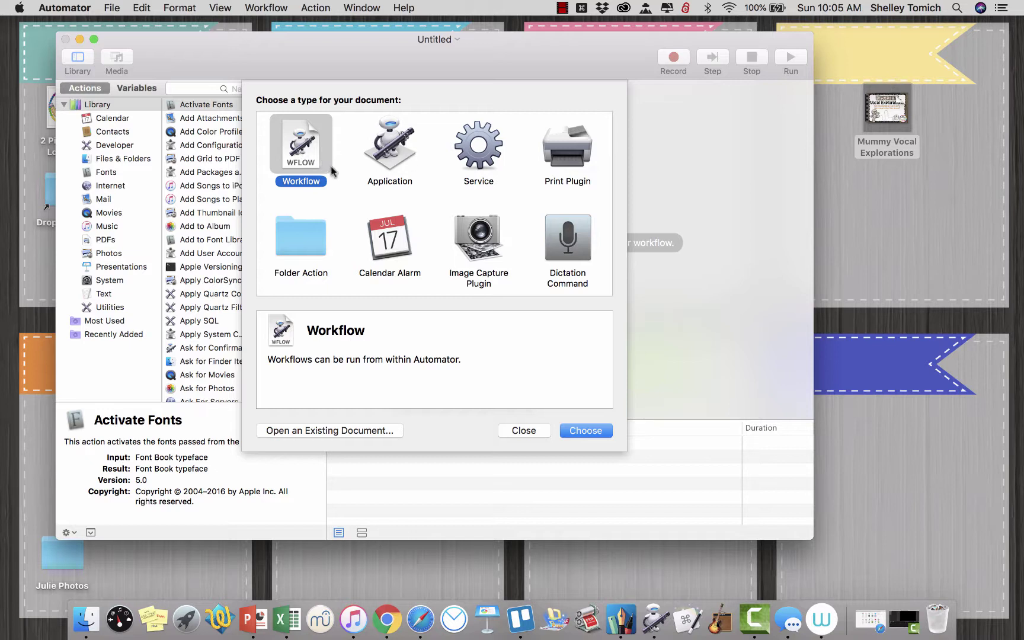
pyautogui.click(587, 430)
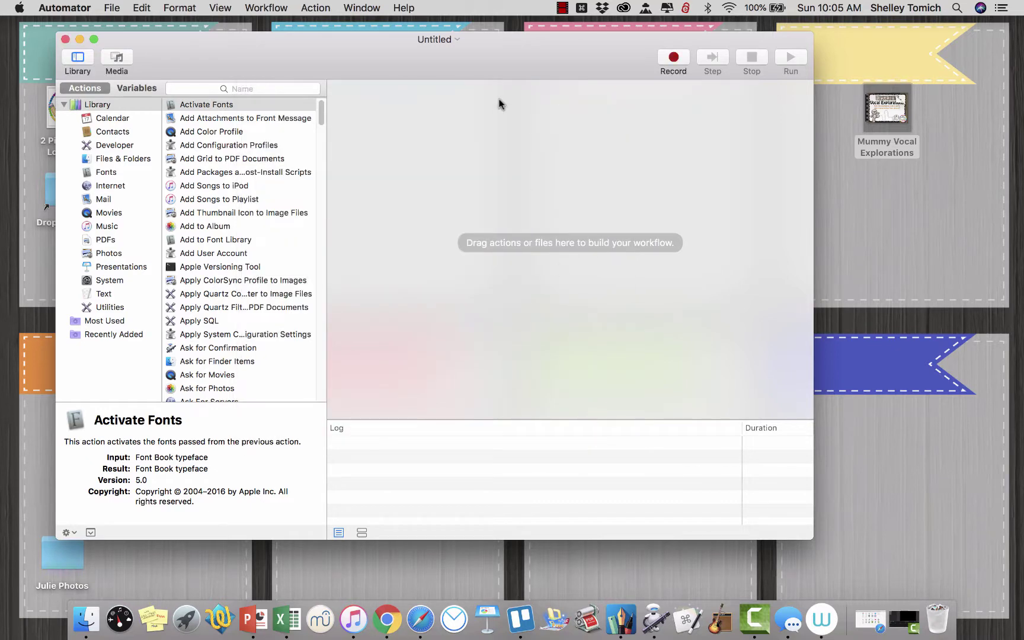
# Step: Name the workflow "PDF to IMAGE to PDF" and save it to the Desktop
pyautogui.click(457, 41)
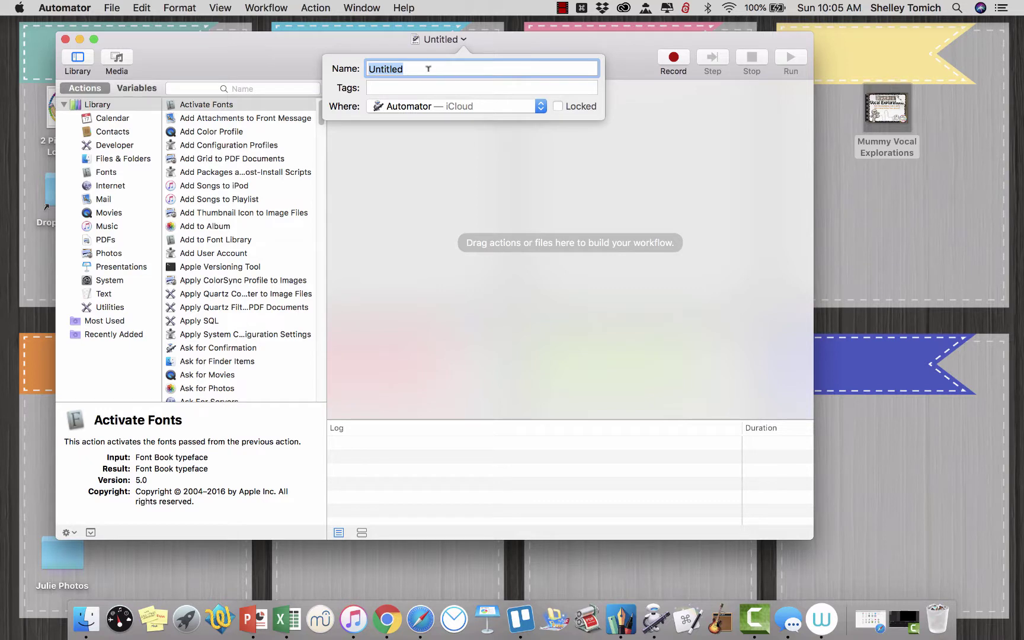
pyautogui.write('PDF to IMAGE to')
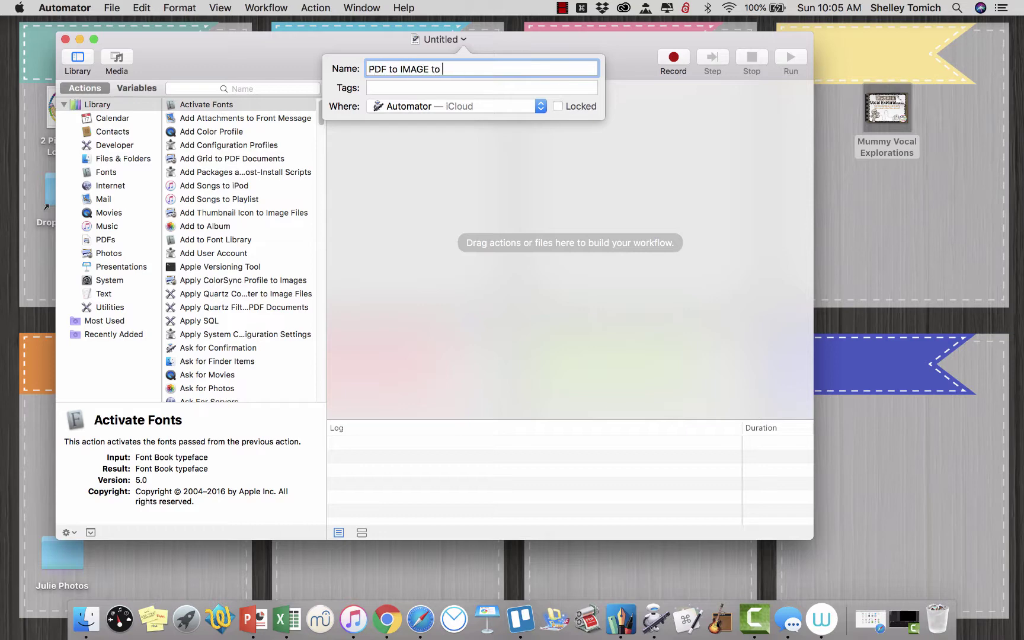
pyautogui.write(' PDF')
pyautogui.click(457, 105)
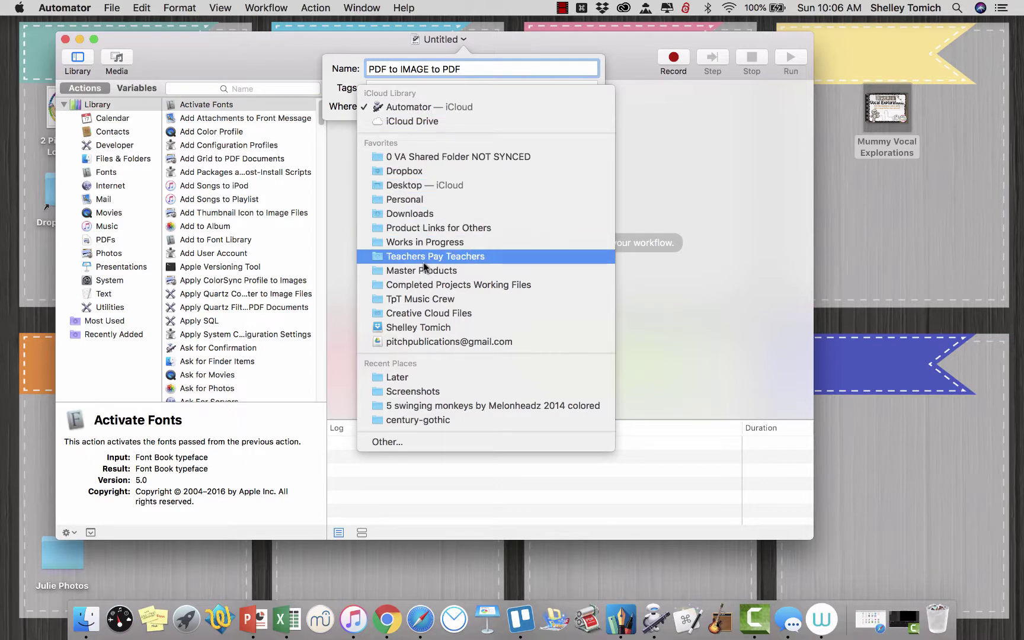
pyautogui.click(431, 185)
pyautogui.press('Return')
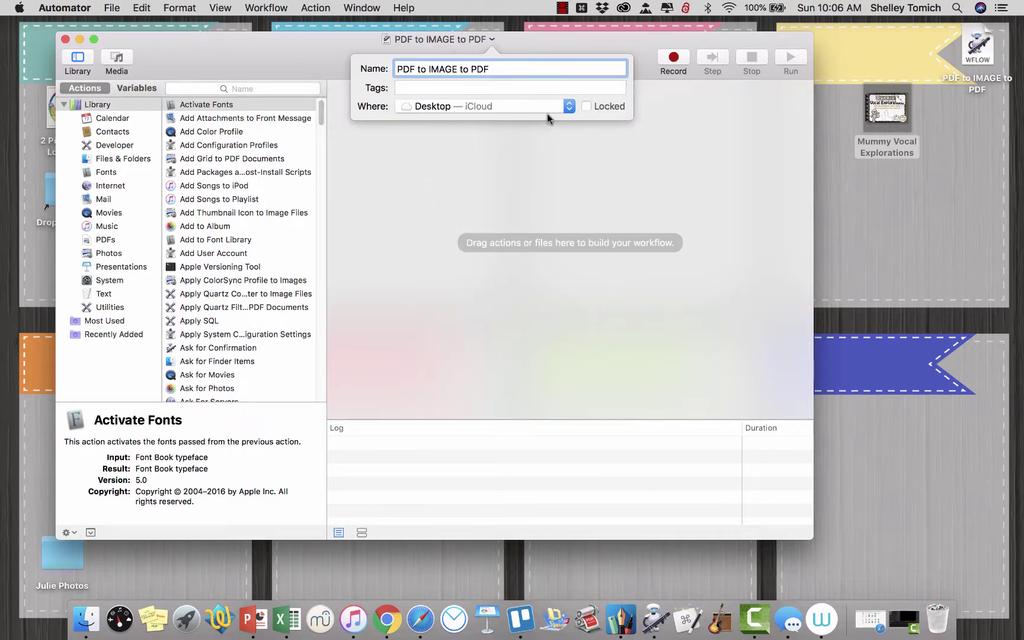
# Step: Search the action library for "finder" and add Get Specified Finder Items as the workflow's first action
pyautogui.click(80, 66)
pyautogui.click(80, 65)
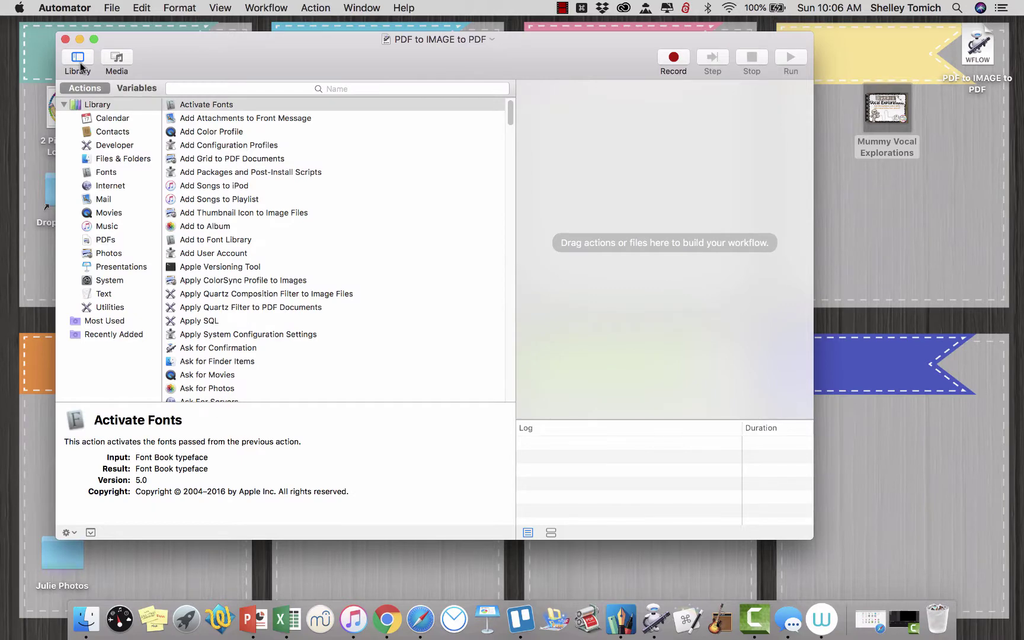
pyautogui.click(281, 87)
pyautogui.write('finder')
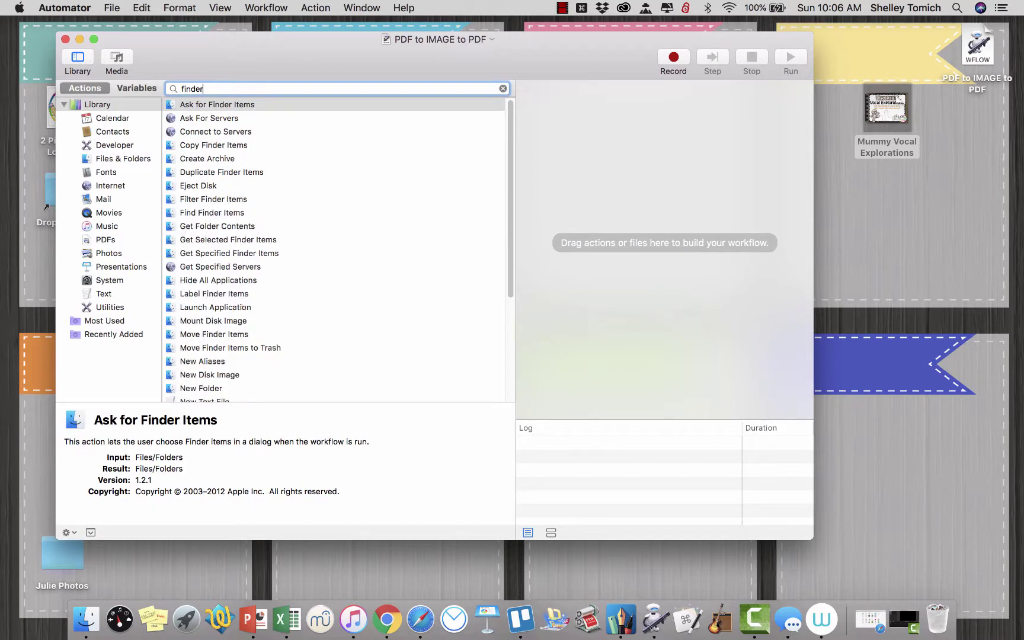
pyautogui.moveTo(242, 253); pyautogui.dragTo(602, 212)
pyautogui.moveTo(816, 160); pyautogui.dragTo(862, 155)
pyautogui.moveTo(688, 41); pyautogui.dragTo(660, 43)
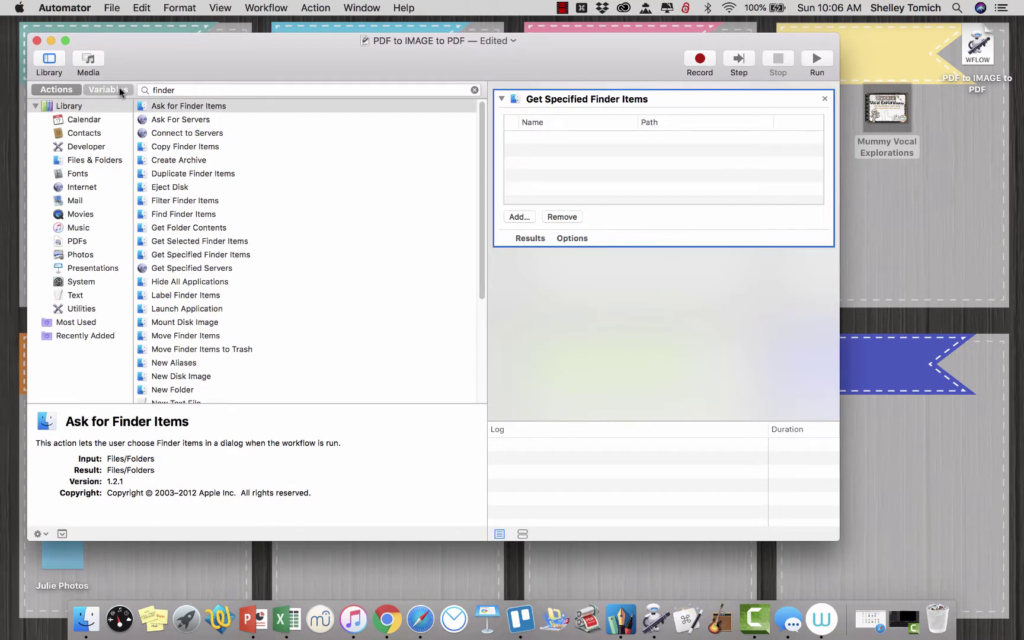
# Step: Add the Render PDF Pages as Images action below the first one and set its resolution to 300 dots per inch
pyautogui.click(174, 90)
pyautogui.press('cmd+a')
pyautogui.write('pdf im')
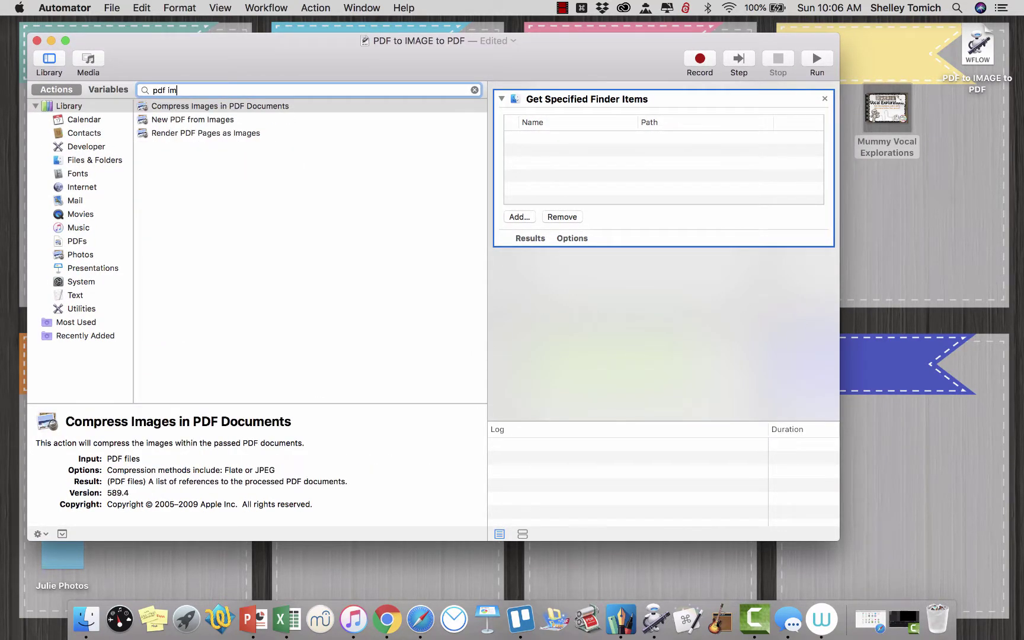
pyautogui.moveTo(164, 133); pyautogui.dragTo(613, 311)
pyautogui.doubleClick(568, 327)
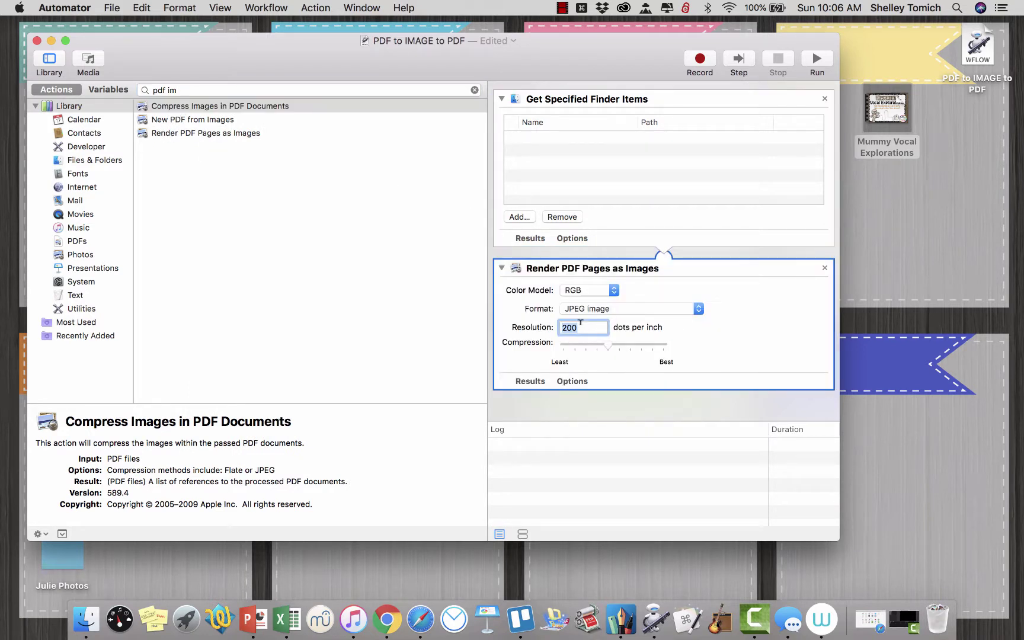
pyautogui.write('300')
# Step: Add the New PDF from Images action at the end of the workflow and set its output file name to 2
pyautogui.doubleClick(230, 87)
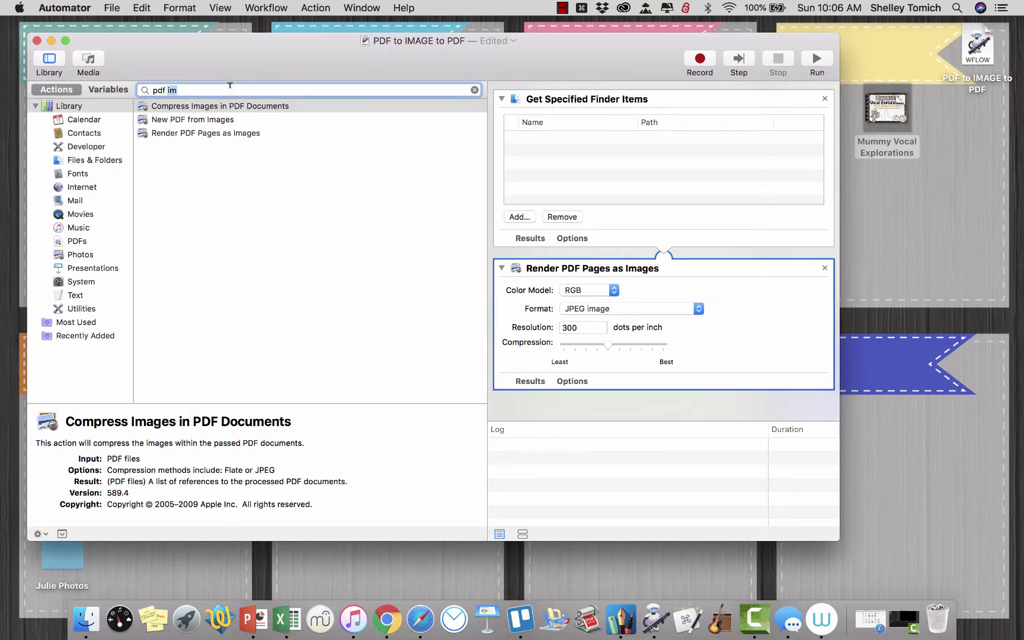
pyautogui.click(201, 109)
pyautogui.moveTo(185, 120); pyautogui.dragTo(563, 396)
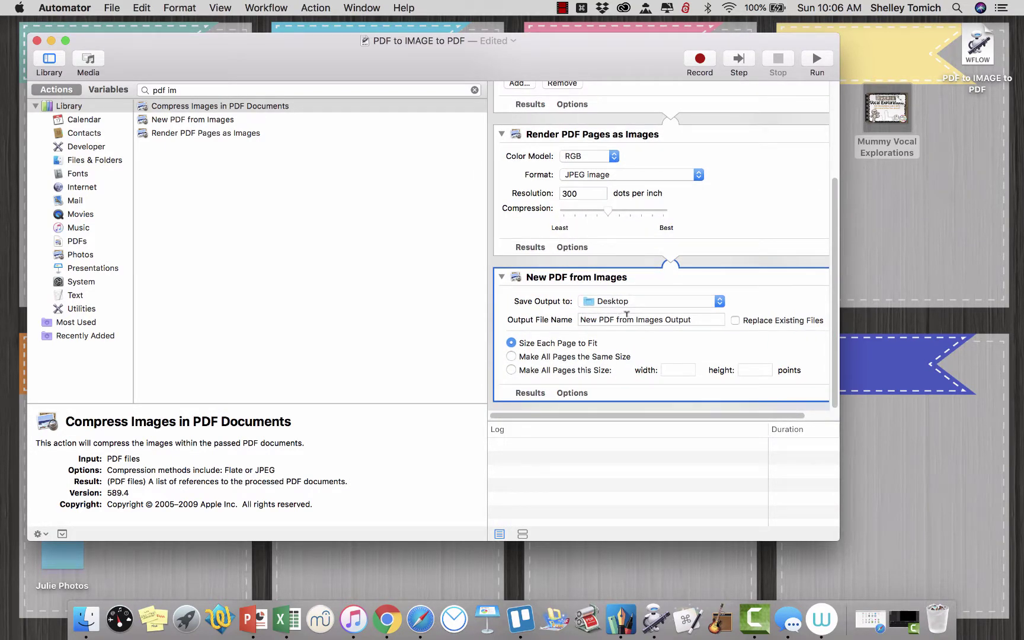
pyautogui.tripleClick(626, 315)
pyautogui.write('2')
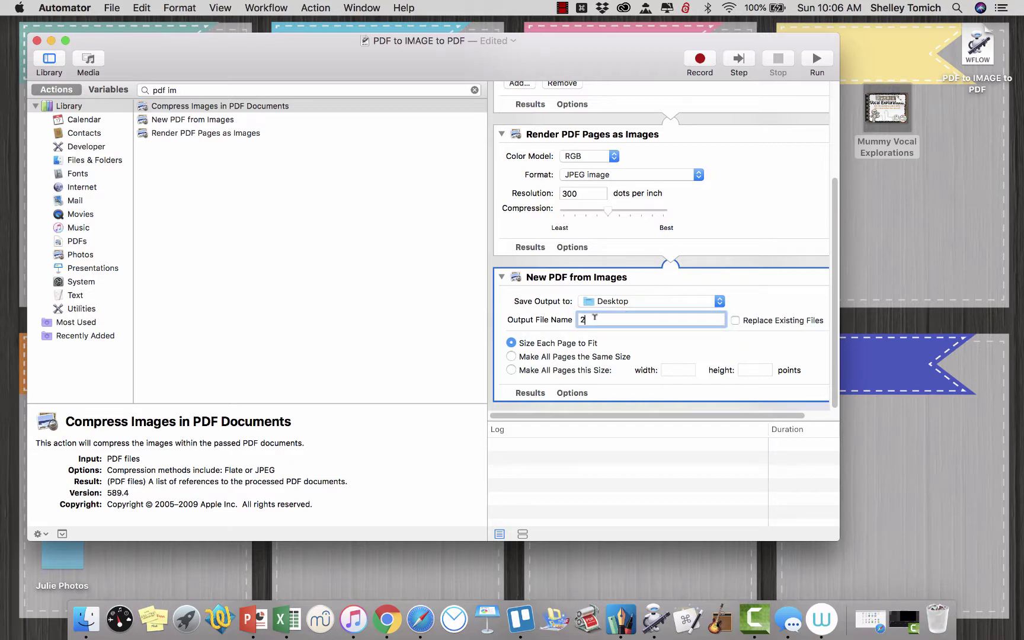
# Step: Make all pages of the new PDF a fixed size of 792 points wide by 612 points high
pyautogui.click(510, 370)
pyautogui.click(680, 365)
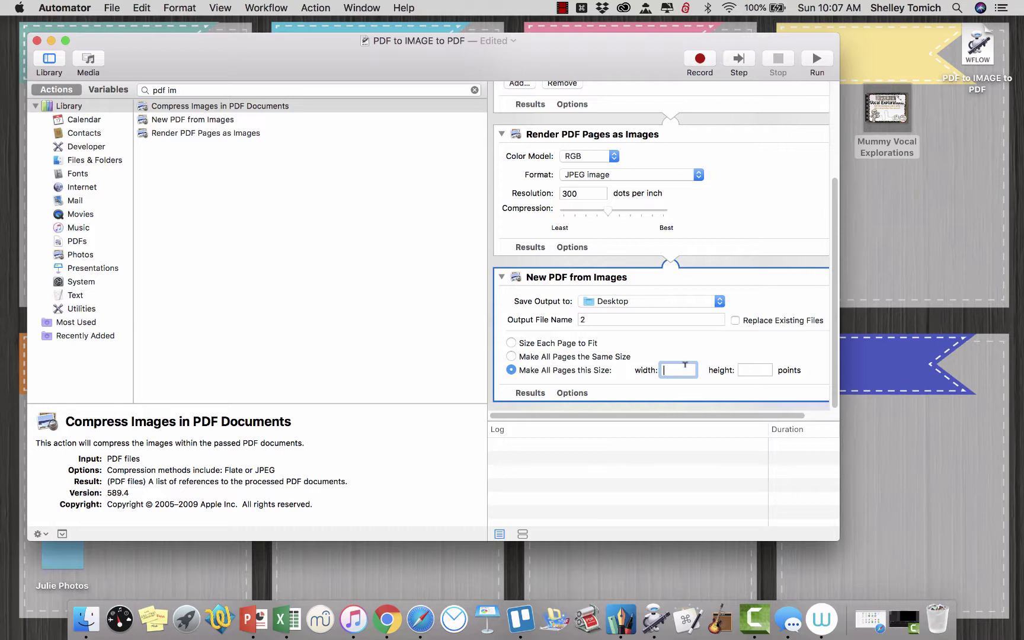
pyautogui.write('612')
pyautogui.click(762, 364)
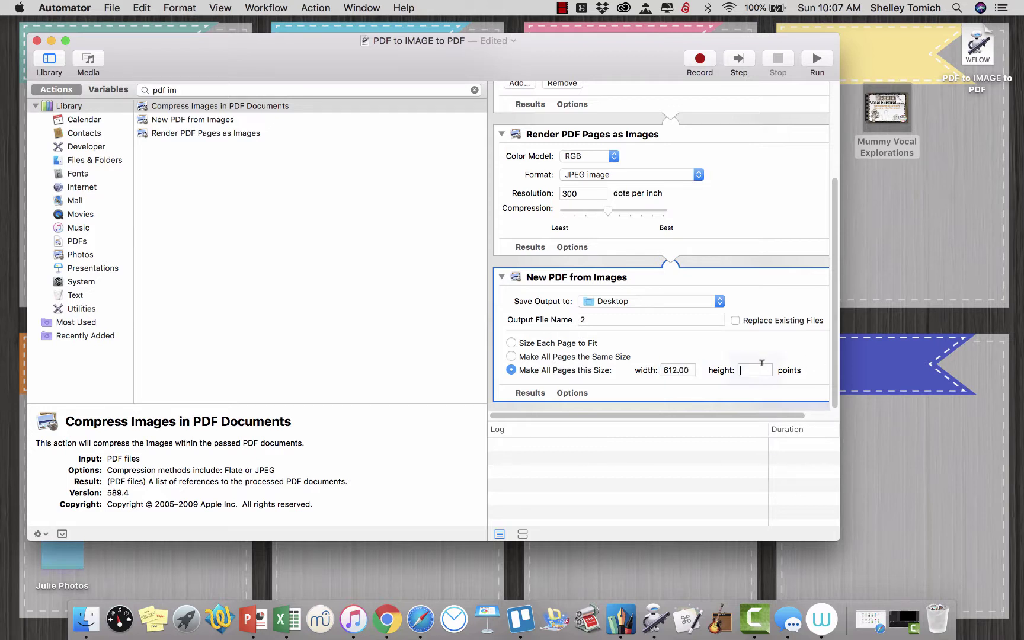
pyautogui.write('792')
pyautogui.doubleClick(680, 370)
pyautogui.write('792')
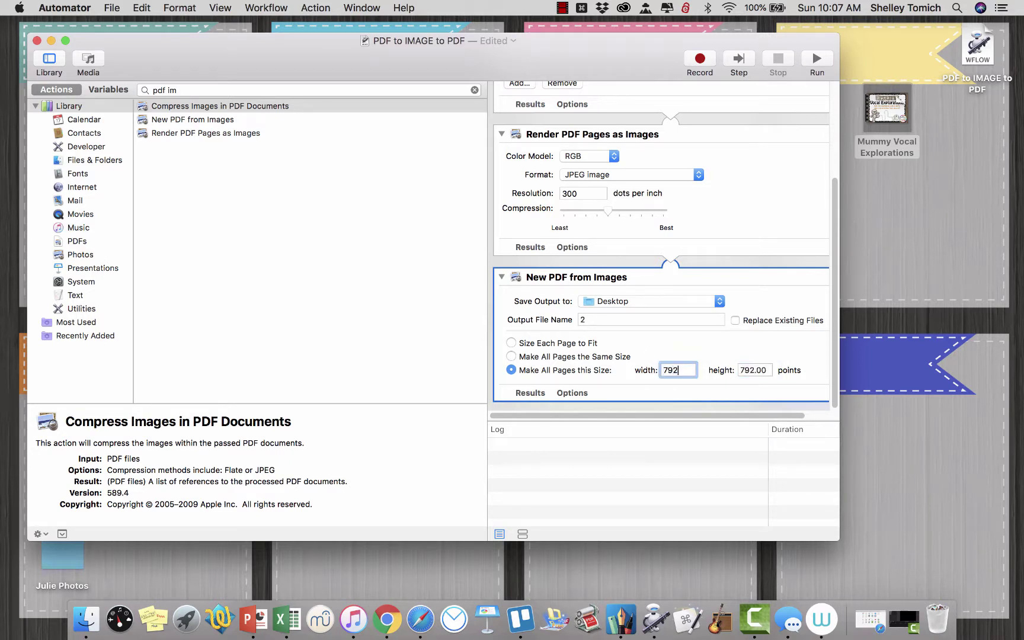
pyautogui.doubleClick(759, 368)
pyautogui.write('612')
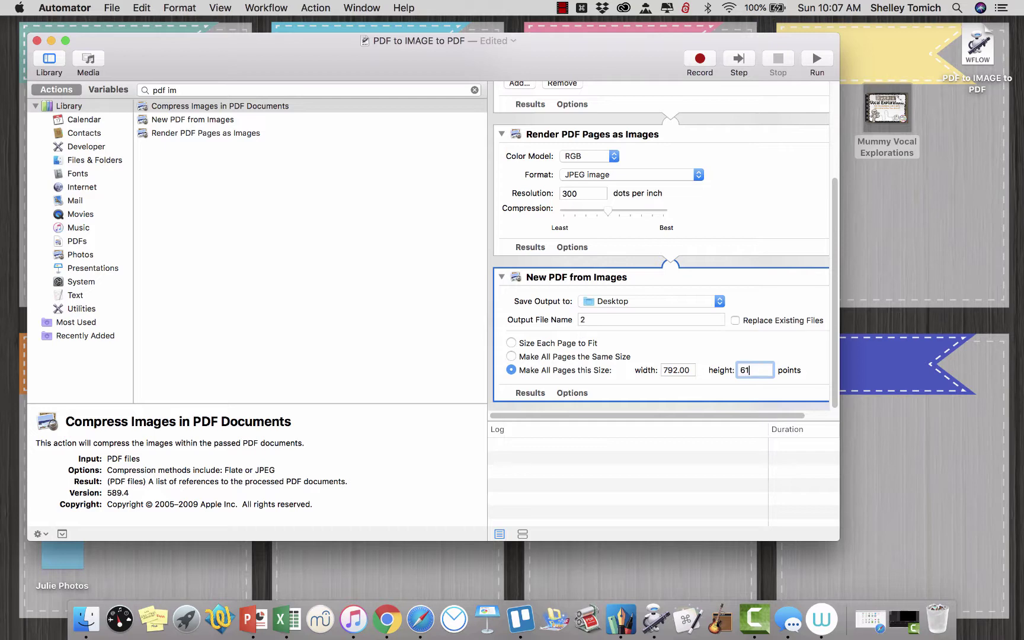
pyautogui.click(739, 346)
# Step: Add the Mummy Vocal Explorations file from the desktop to Get Specified Finder Items and run the workflow
pyautogui.scroll(5, 699, 194)
pyautogui.moveTo(886, 110); pyautogui.dragTo(686, 170)
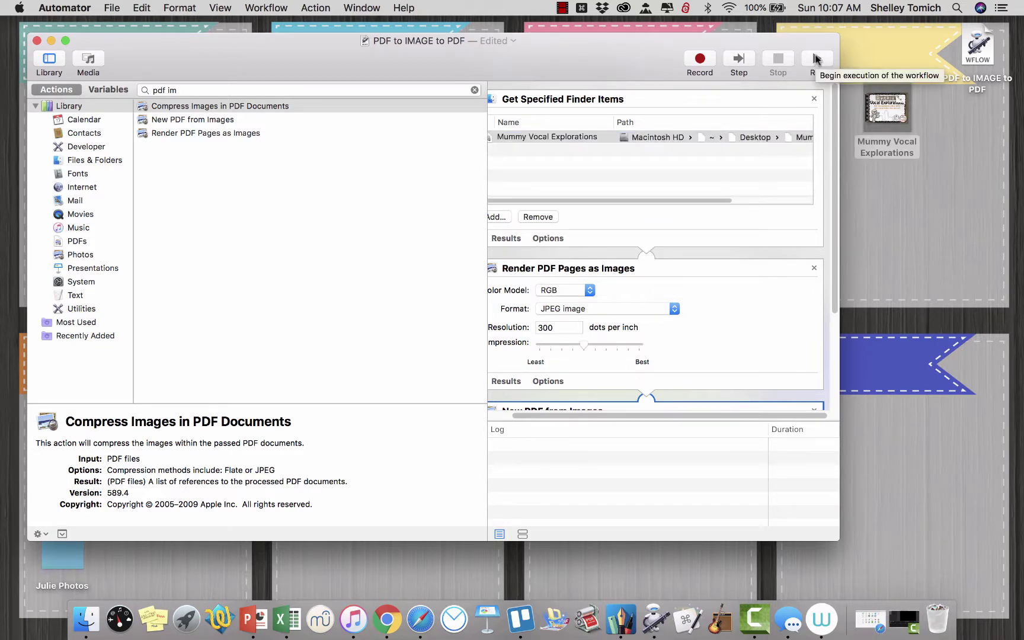
pyautogui.click(816, 59)
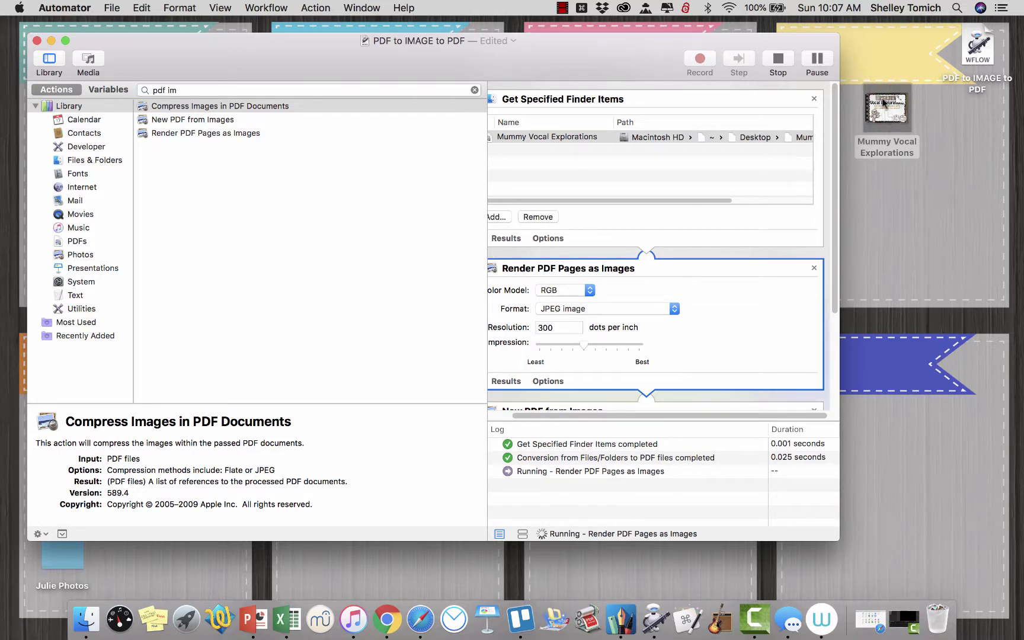
pyautogui.moveTo(881, 123)
pyautogui.click(892, 110)
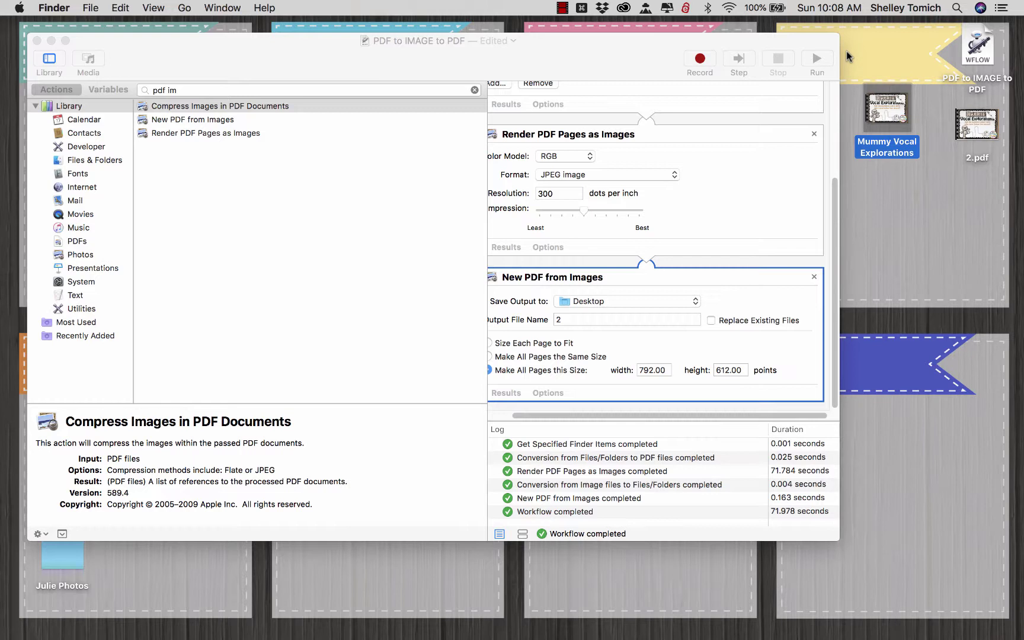
# Step: Place 2.pdf below the original PDF on the desktop and check its file info
pyautogui.moveTo(974, 126); pyautogui.dragTo(892, 207)
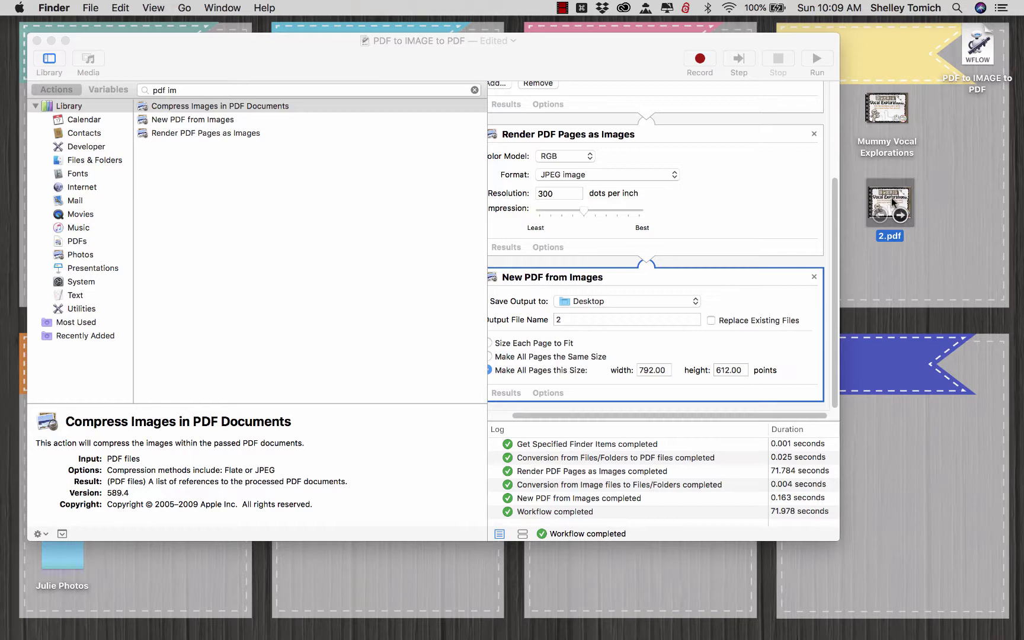
pyautogui.rightClick(891, 198)
pyautogui.click(822, 288)
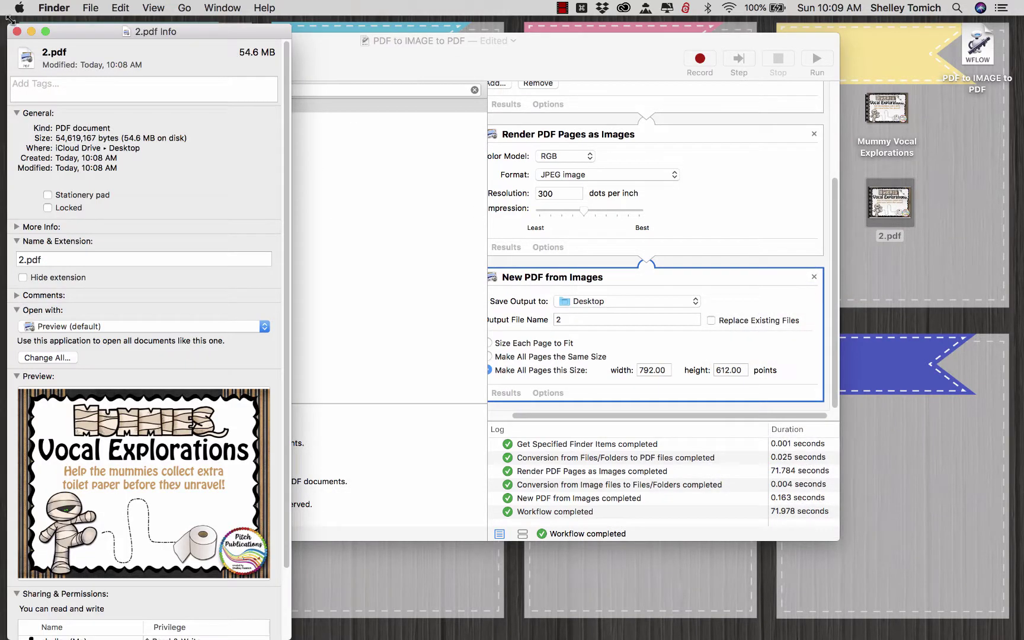
pyautogui.click(16, 33)
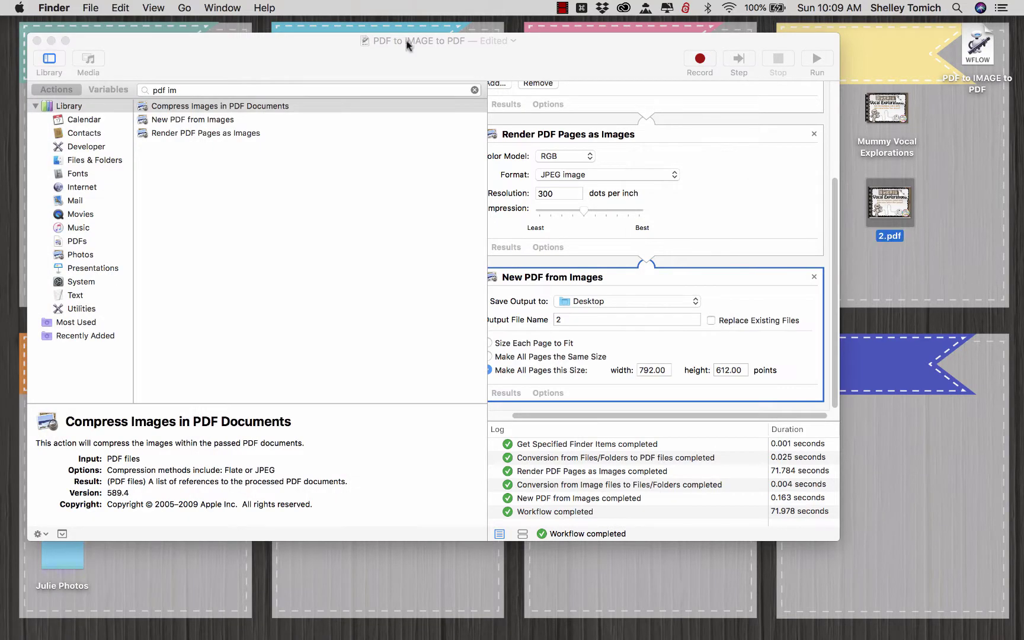
# Step: Switch to PDF Squeezer, compress 2.pdf from the desktop, and close the compression window
pyautogui.moveTo(653, 620)
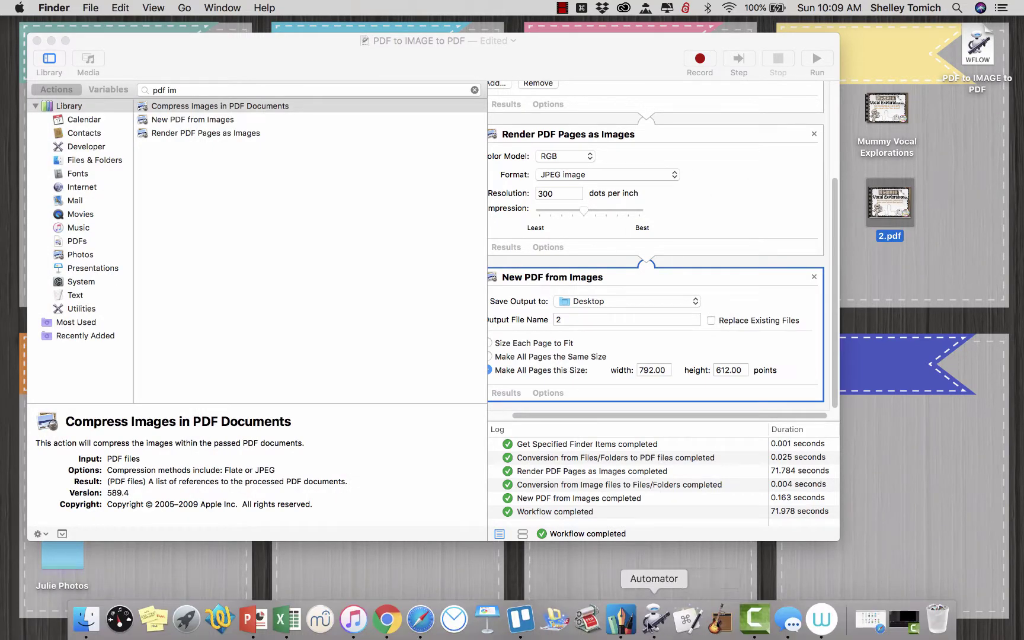
pyautogui.rightClick(589, 623)
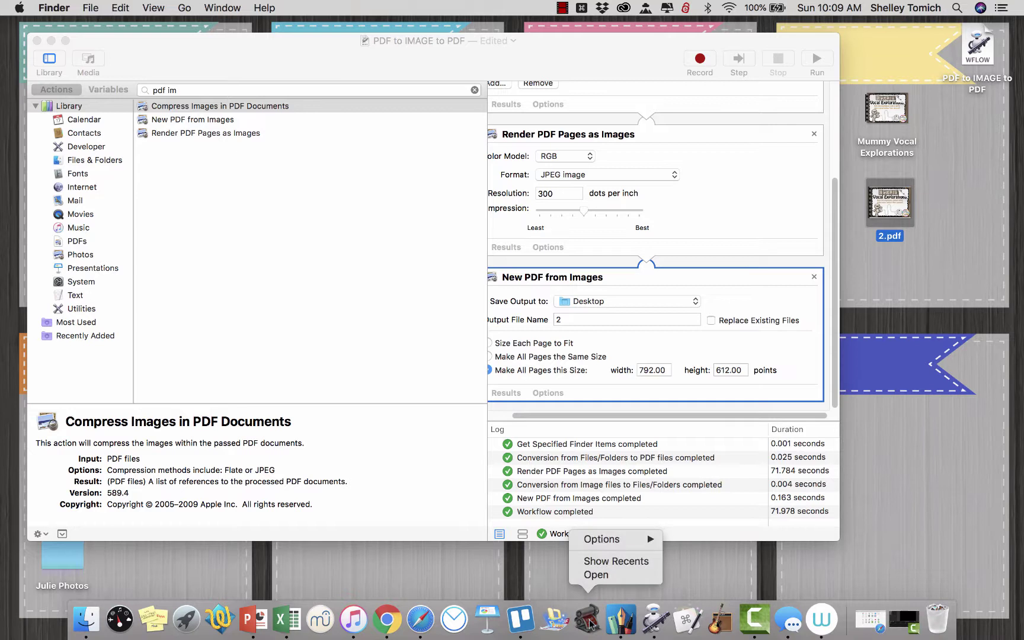
pyautogui.click(589, 622)
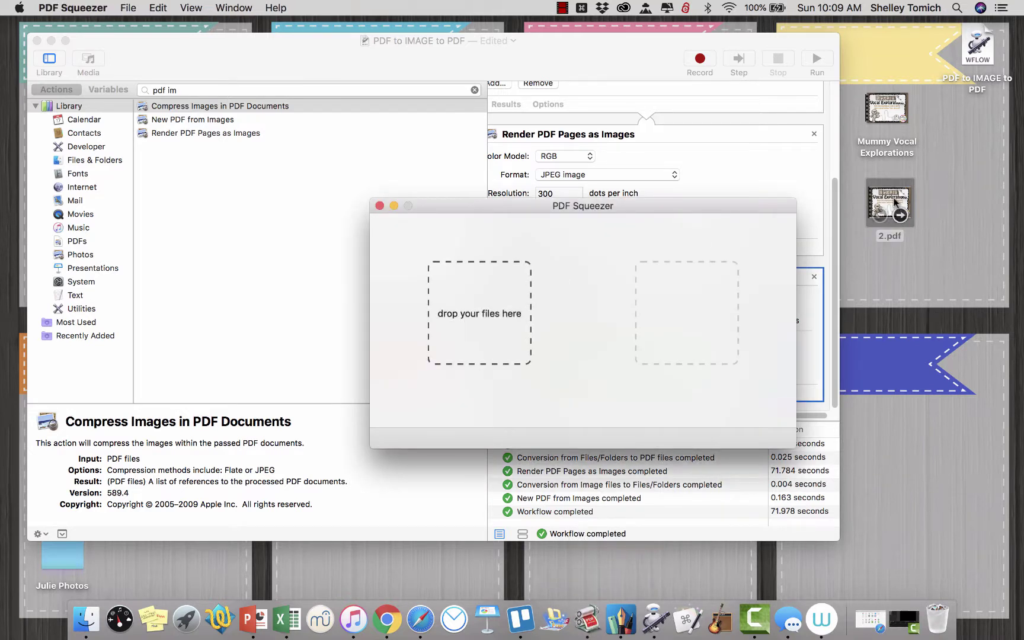
pyautogui.moveTo(896, 204)
pyautogui.mouseDown()
pyautogui.moveTo(366, 386)
pyautogui.moveTo(459, 333)
pyautogui.mouseUp()
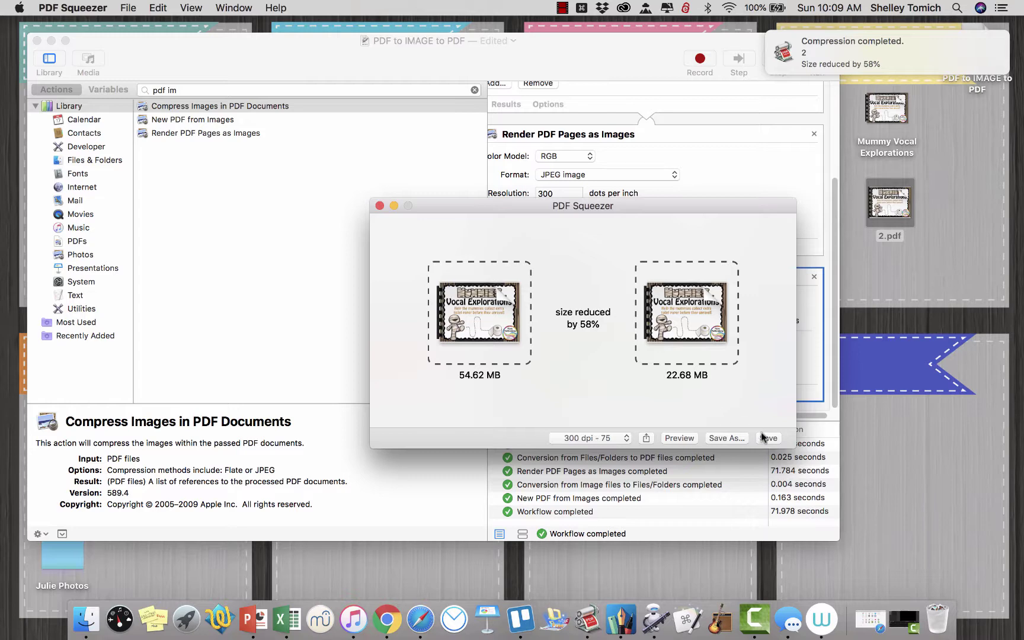
pyautogui.click(379, 205)
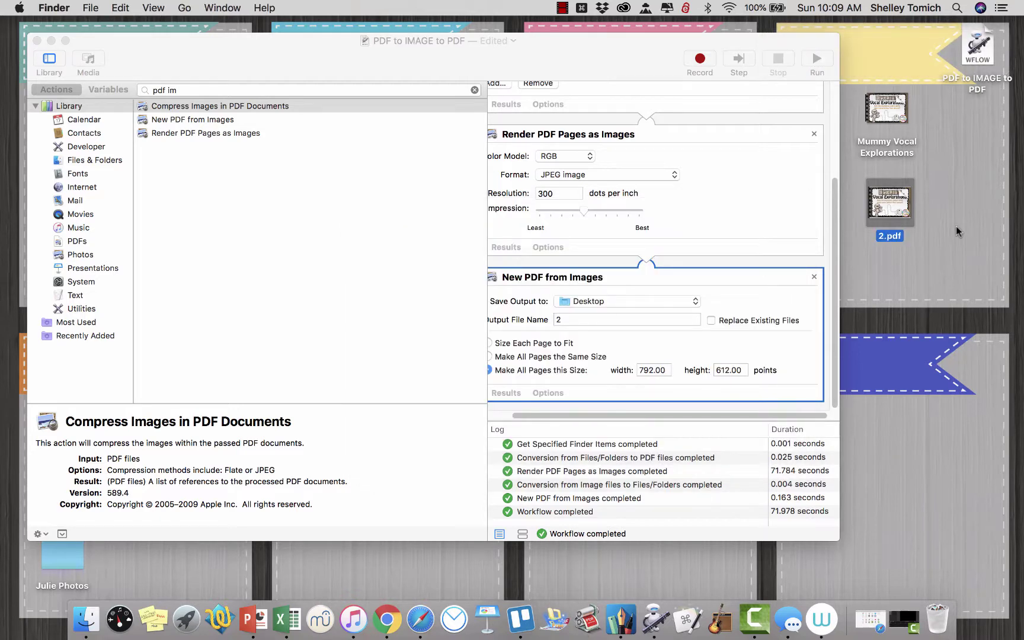
# Step: Open 2.pdf and the original Mummy Vocal Explorations PDF in Preview and arrange their windows for comparison
pyautogui.doubleClick(890, 204)
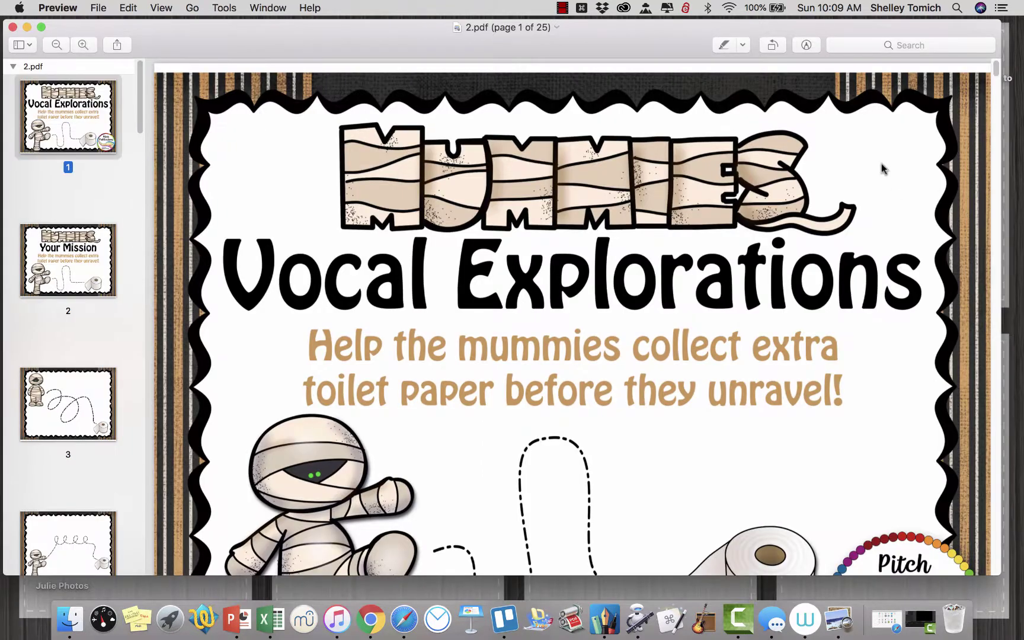
pyautogui.moveTo(837, 26); pyautogui.dragTo(670, 32)
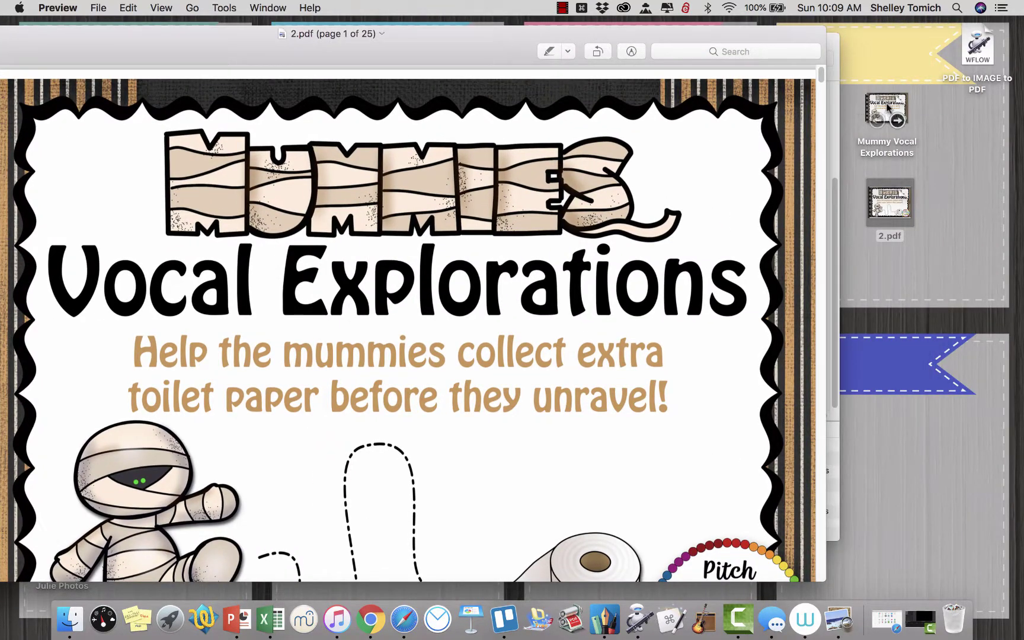
pyautogui.doubleClick(887, 105)
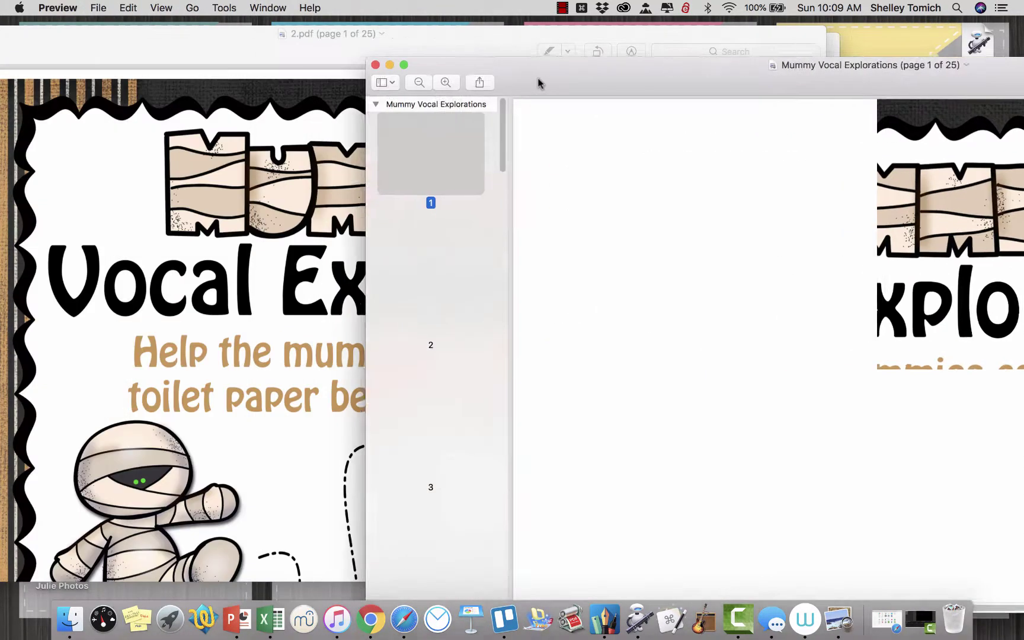
pyautogui.moveTo(539, 83); pyautogui.dragTo(503, 64)
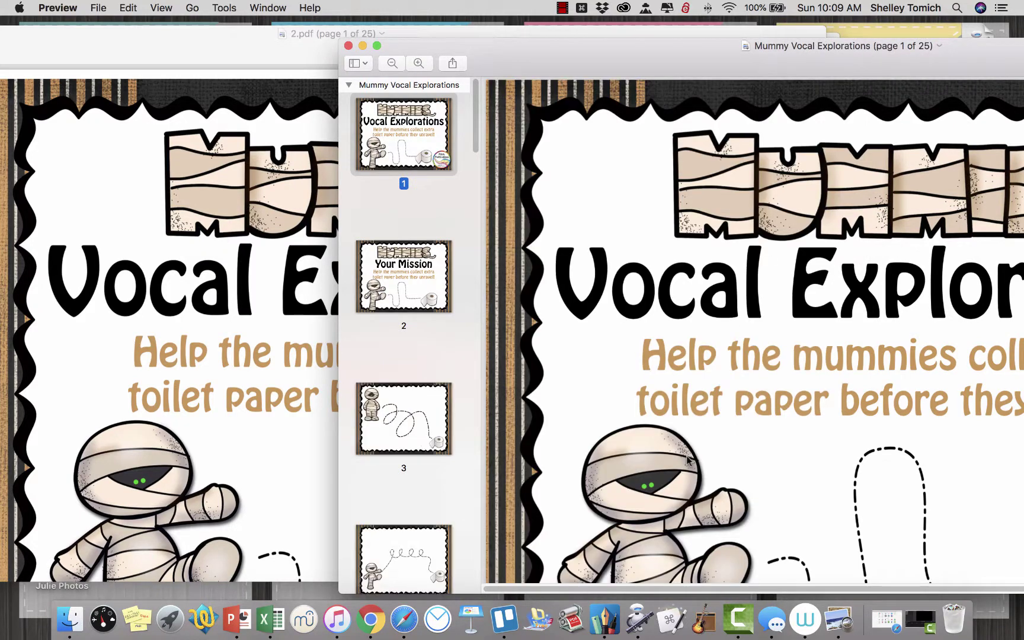
# Step: Test selecting the mummy picture on page 1 of the original and of 2.pdf, and close 2.pdf
pyautogui.click(654, 464)
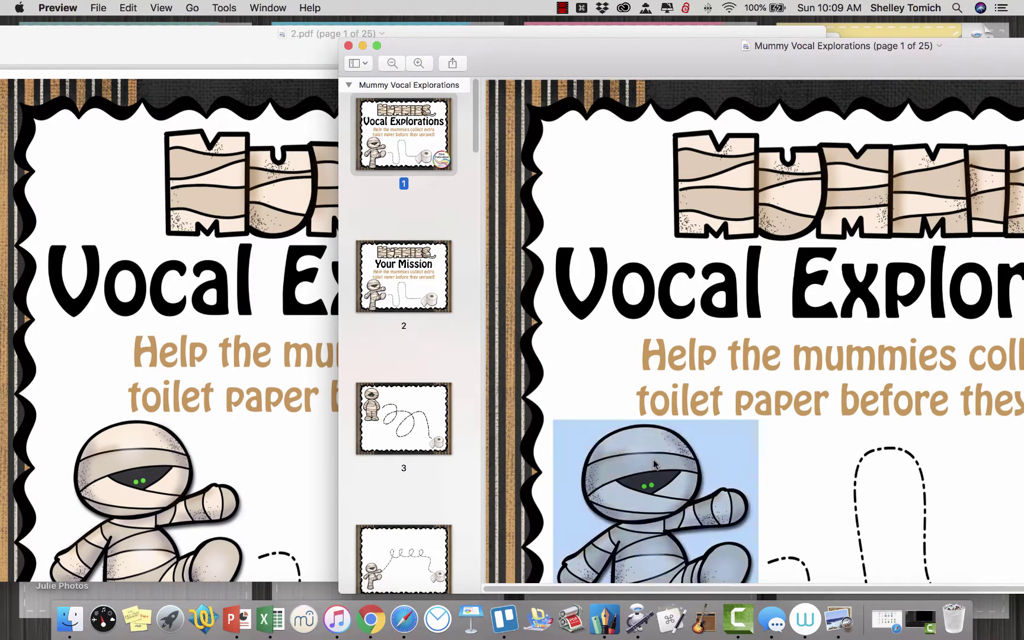
pyautogui.click(153, 447)
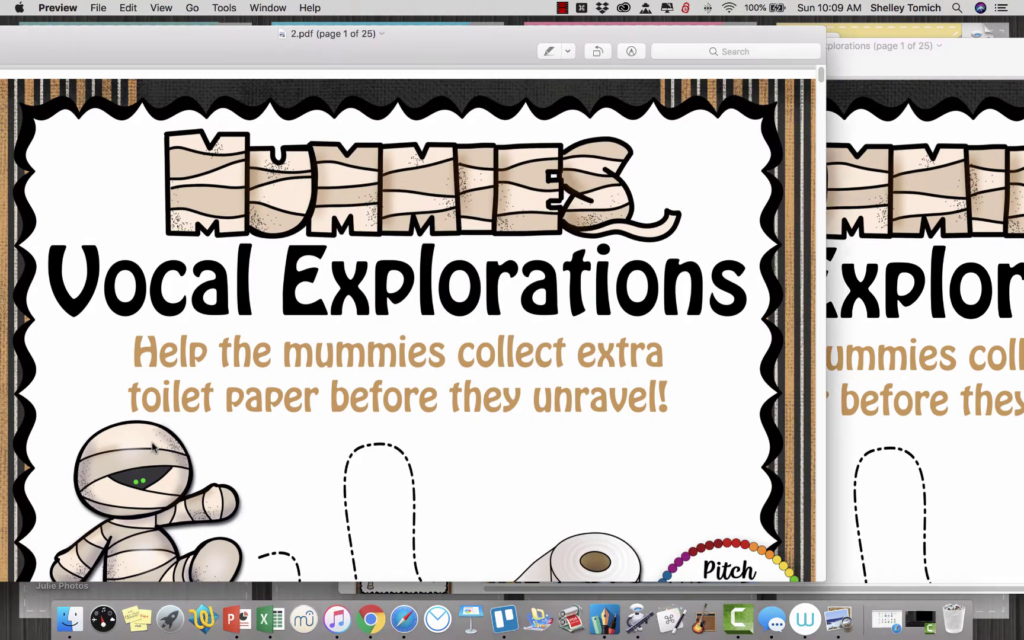
pyautogui.click(153, 447)
pyautogui.click(153, 448)
pyautogui.click(153, 448)
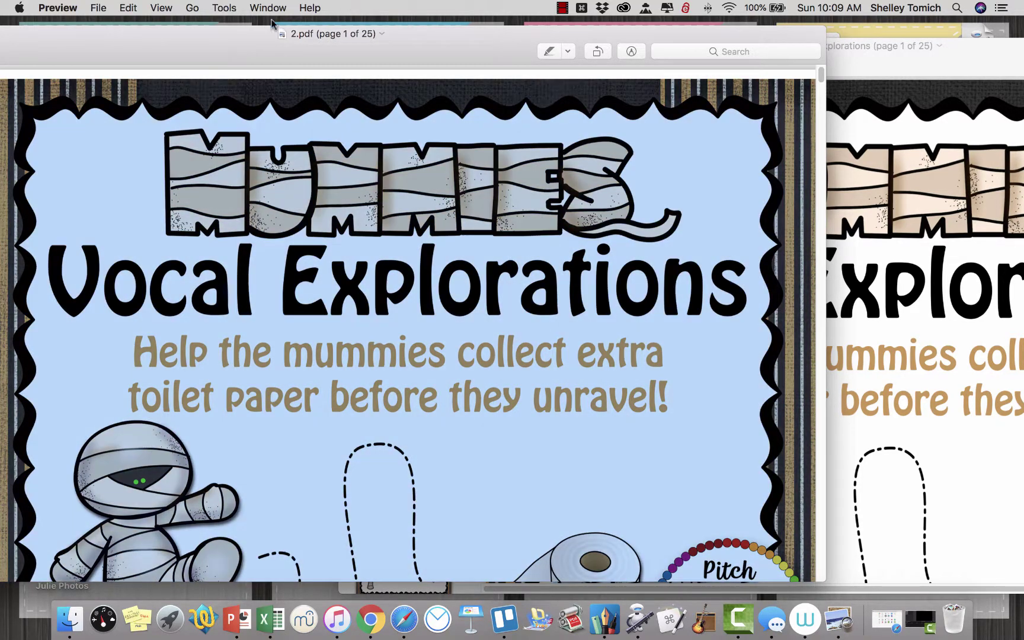
pyautogui.moveTo(232, 41); pyautogui.dragTo(436, 36)
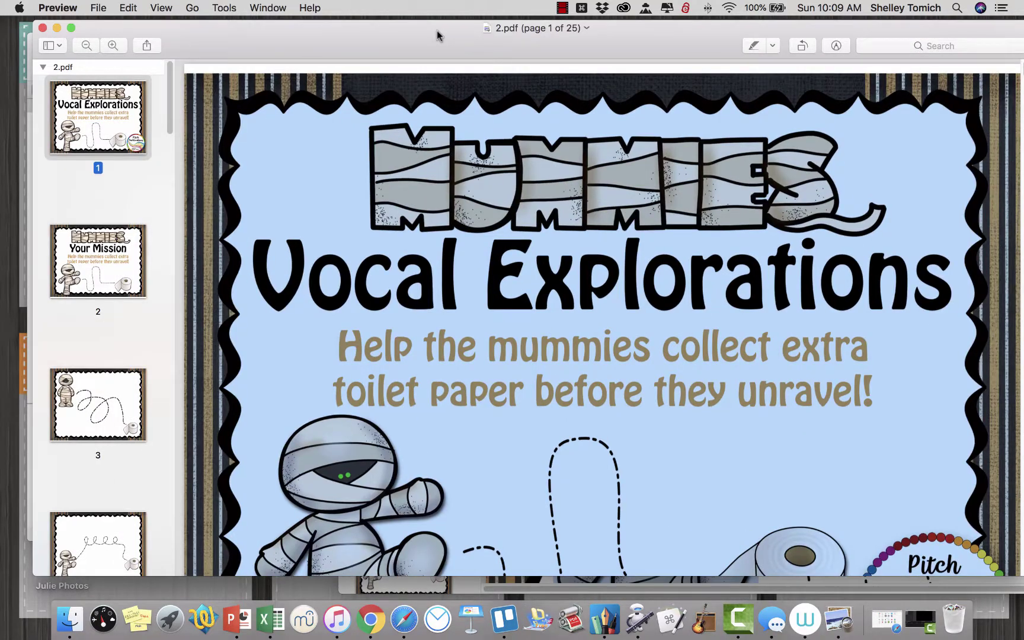
pyautogui.click(41, 28)
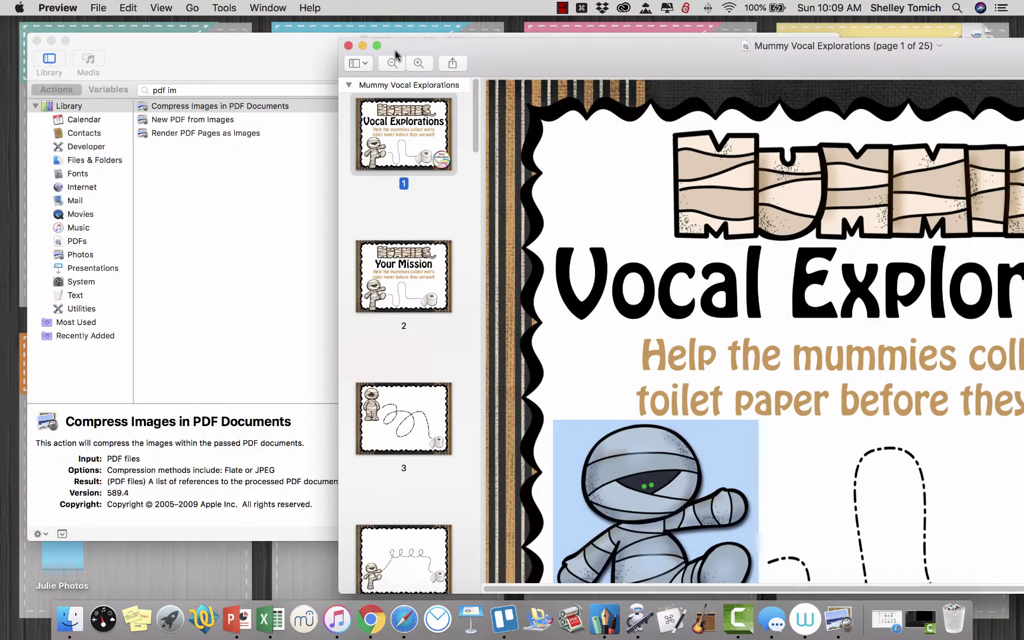